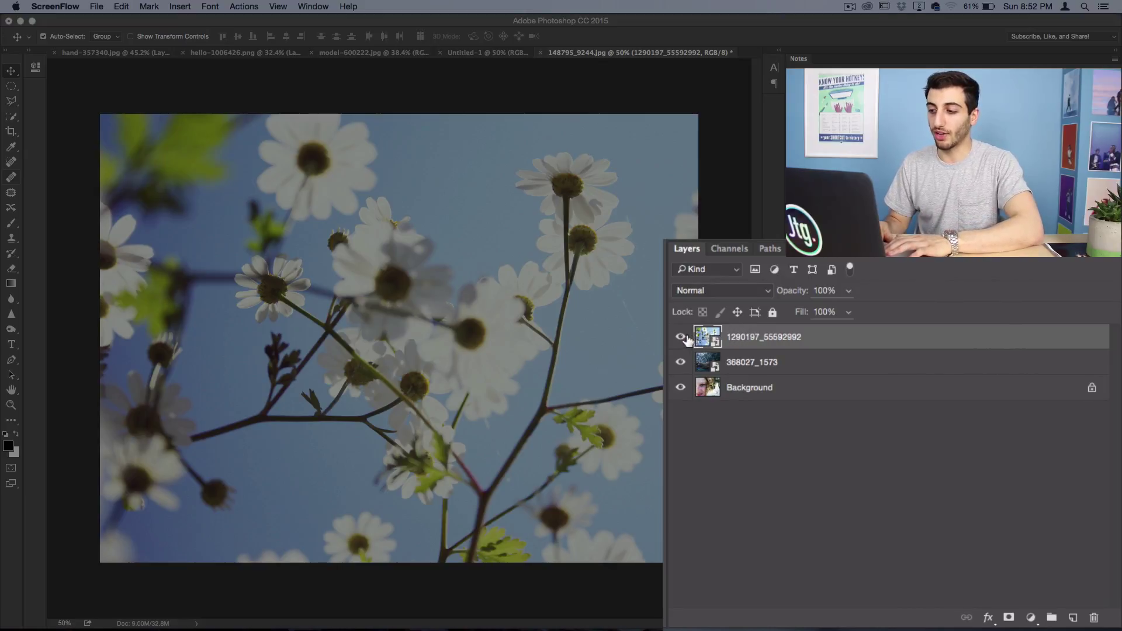
Step: Hide and reshow the daisy and hand layers to inspect the face-and-cat photo beneath
{"action": "left_click", "coordinate": [680, 337]}
{"action": "left_click", "coordinate": [680, 362]}
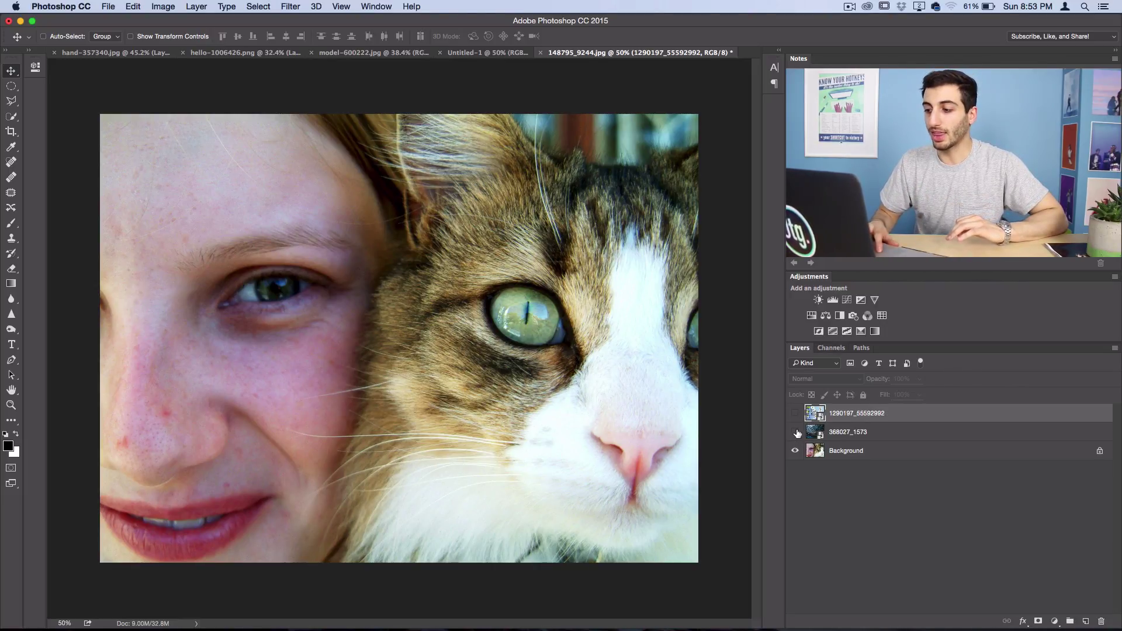
{"action": "left_click", "coordinate": [796, 432]}
{"action": "left_click", "coordinate": [795, 413]}
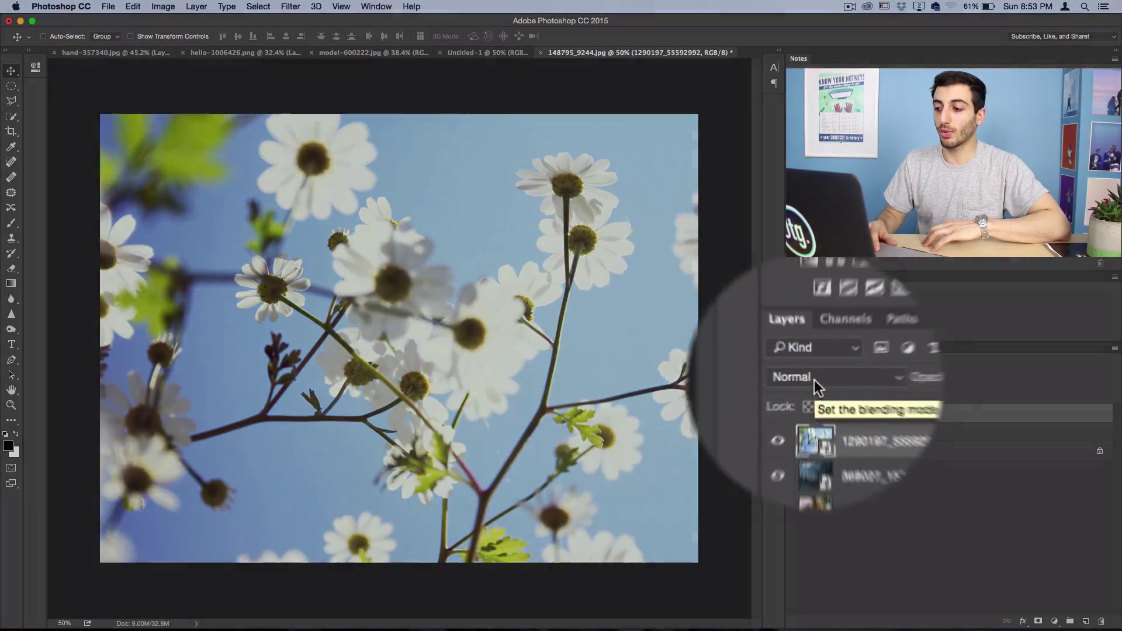
Step: Compare the daisy layer with the hand photo, then set its blend mode to Lighten
{"action": "left_click", "coordinate": [814, 378]}
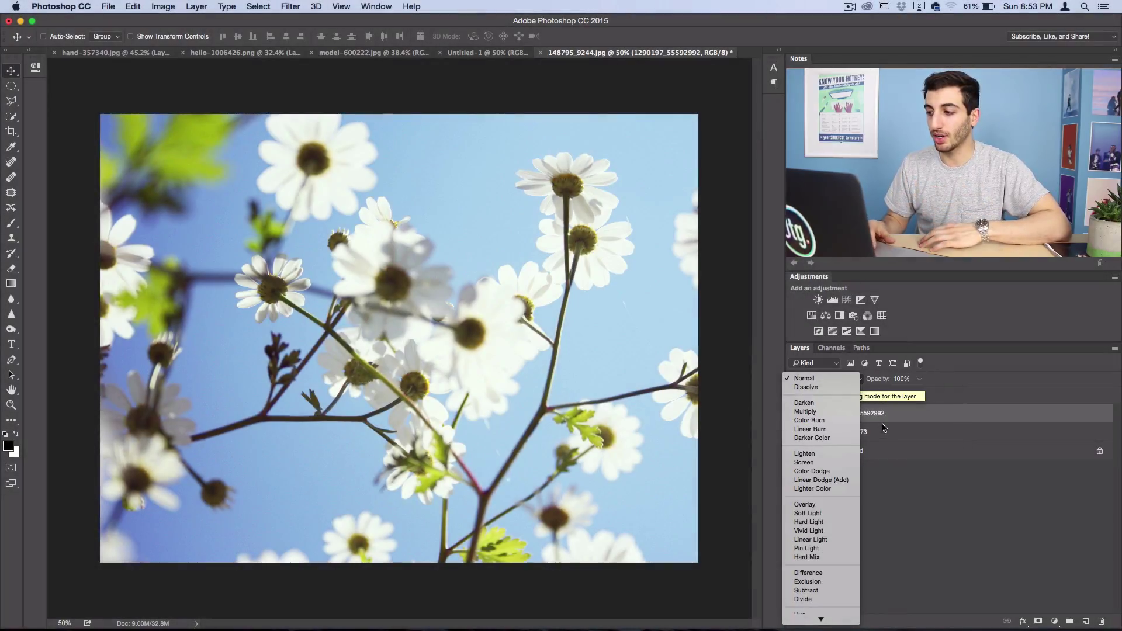
{"action": "key", "text": "Escape"}
{"action": "left_click", "coordinate": [796, 414]}
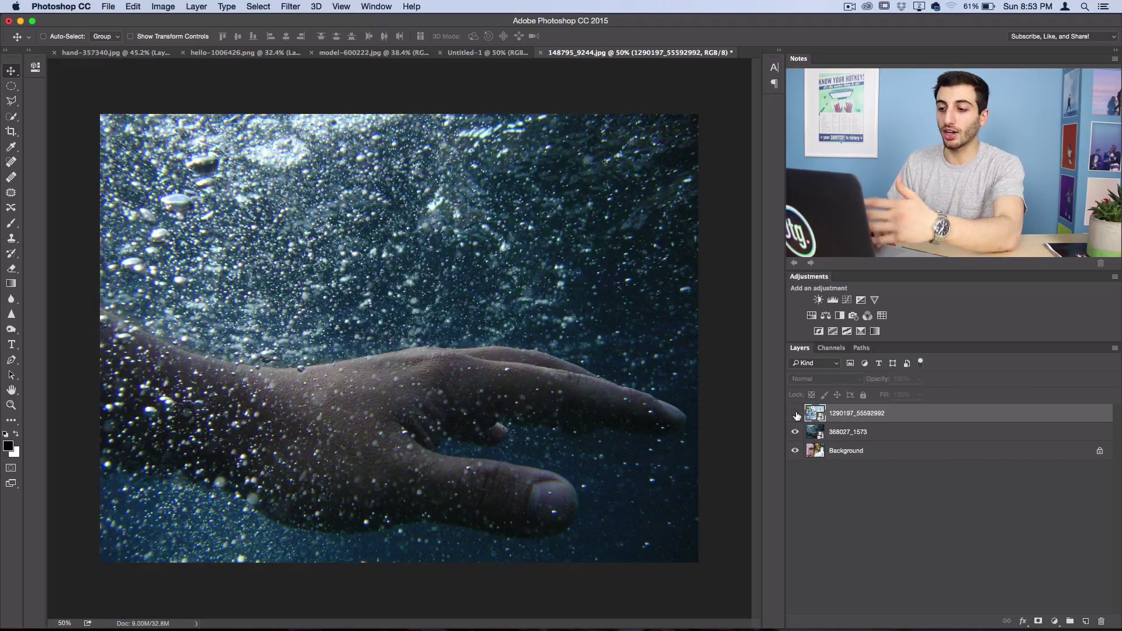
{"action": "left_click", "coordinate": [795, 414]}
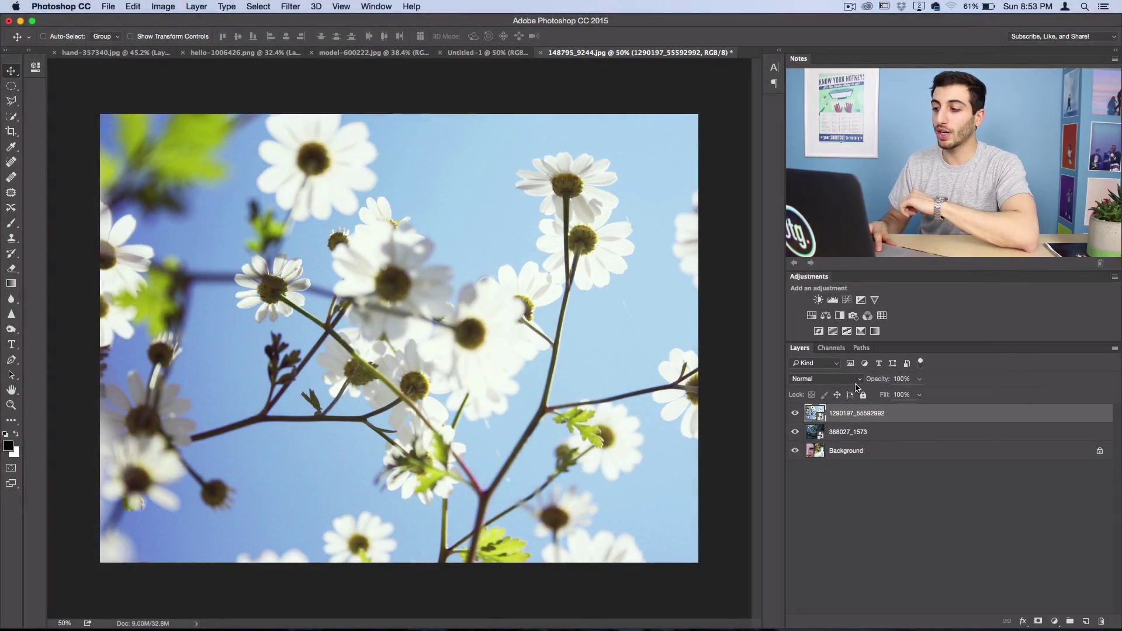
{"action": "left_click", "coordinate": [858, 380]}
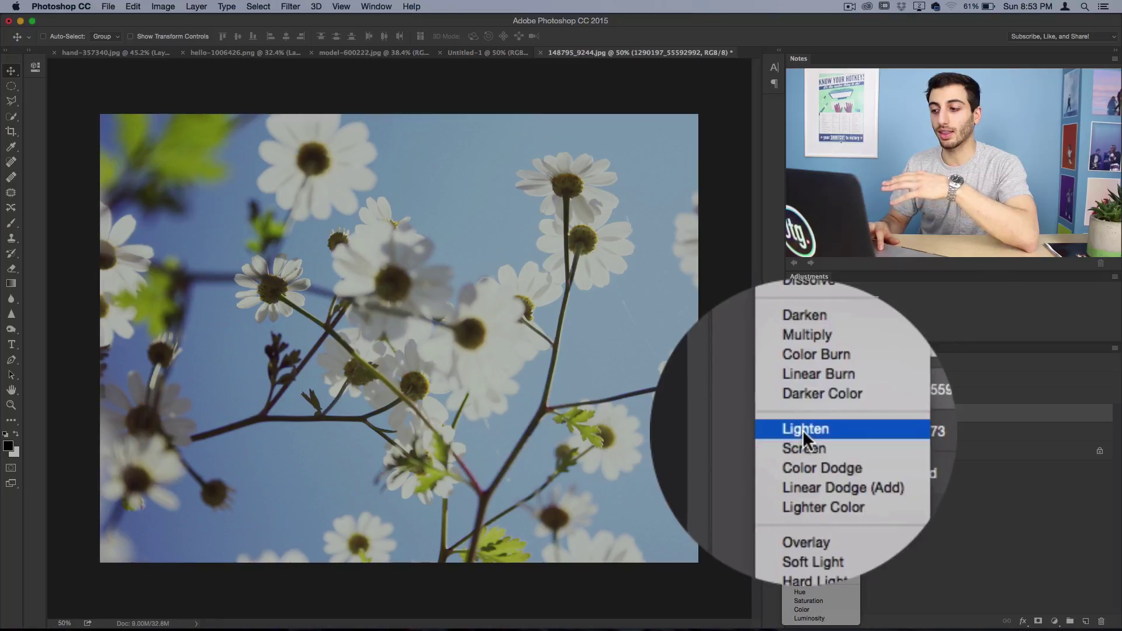
{"action": "left_click", "coordinate": [802, 433]}
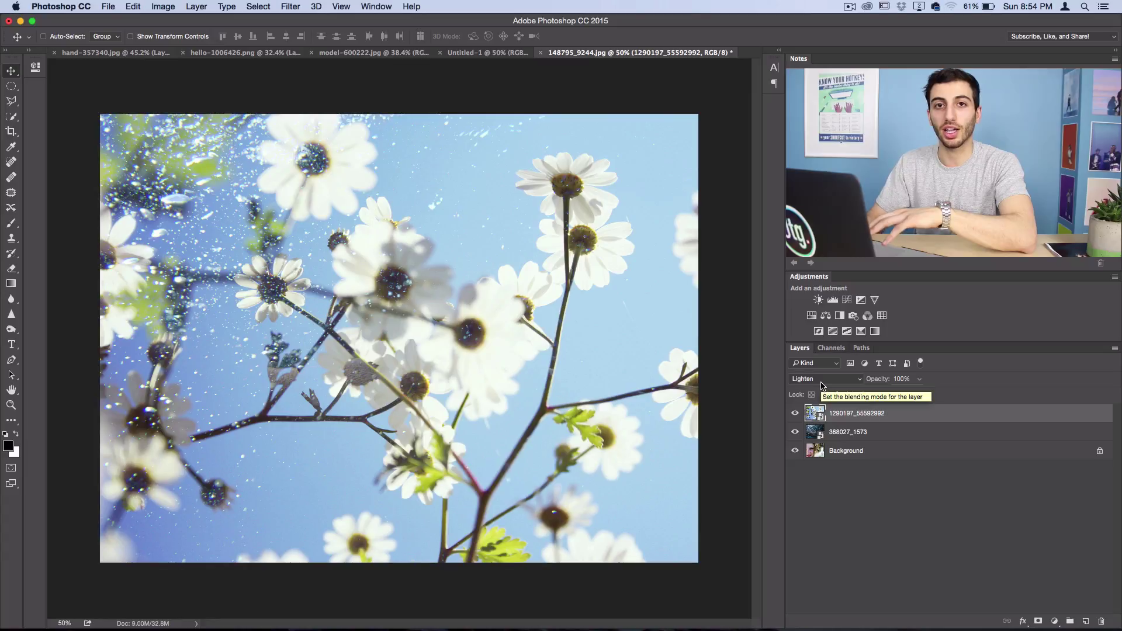
Step: Compare again and switch the daisy layer's blend mode to Darken
{"action": "left_click", "coordinate": [795, 413]}
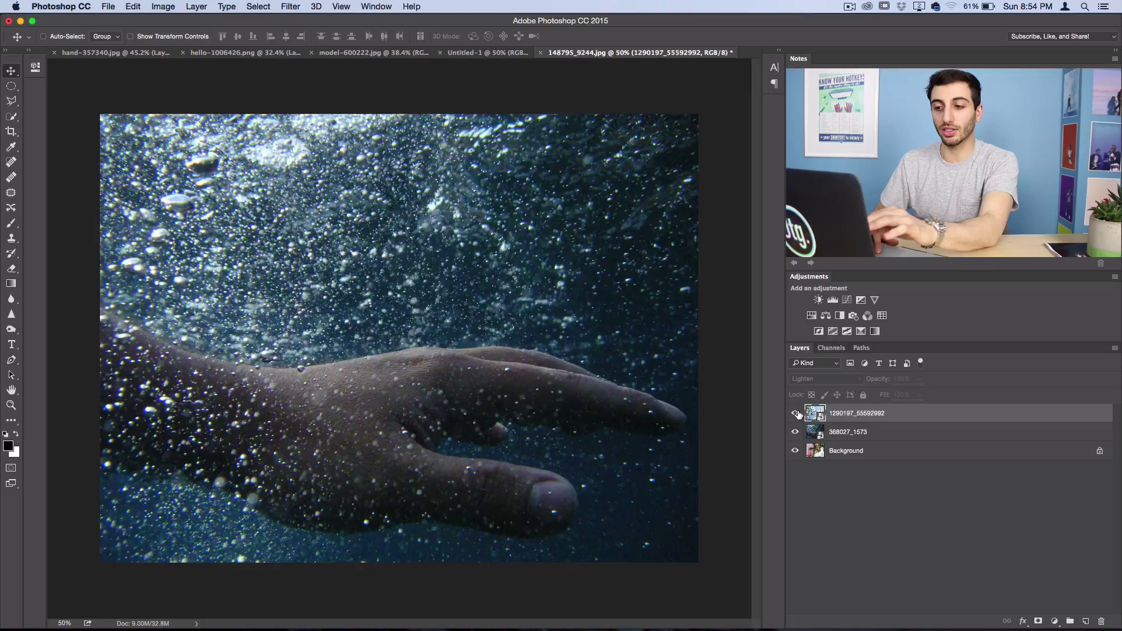
{"action": "left_click", "coordinate": [795, 413]}
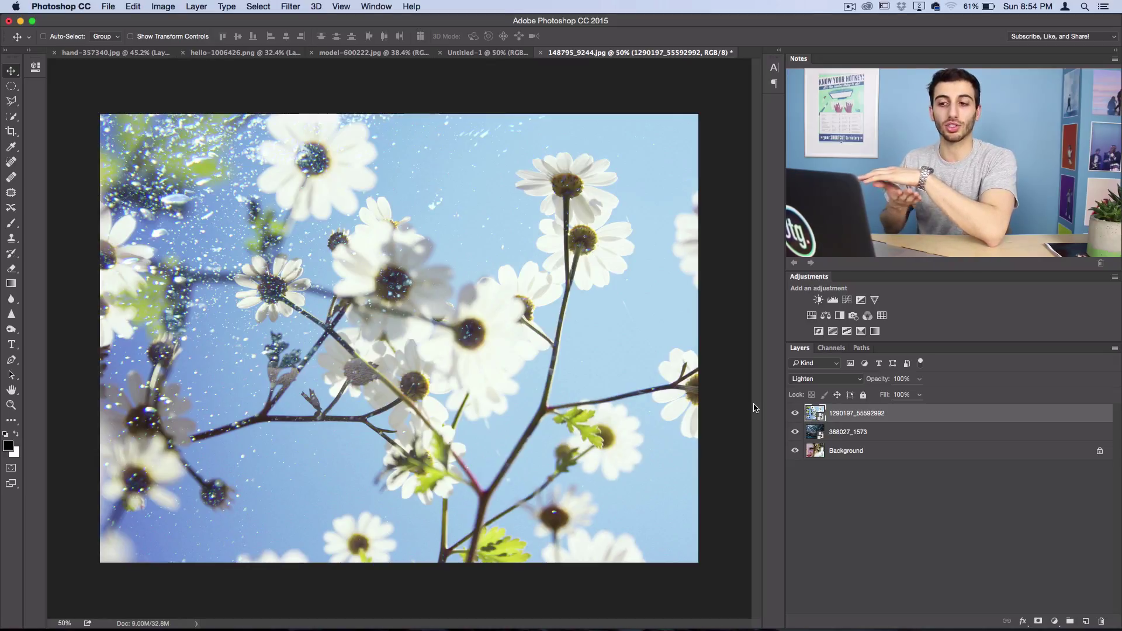
{"action": "left_click", "coordinate": [855, 382]}
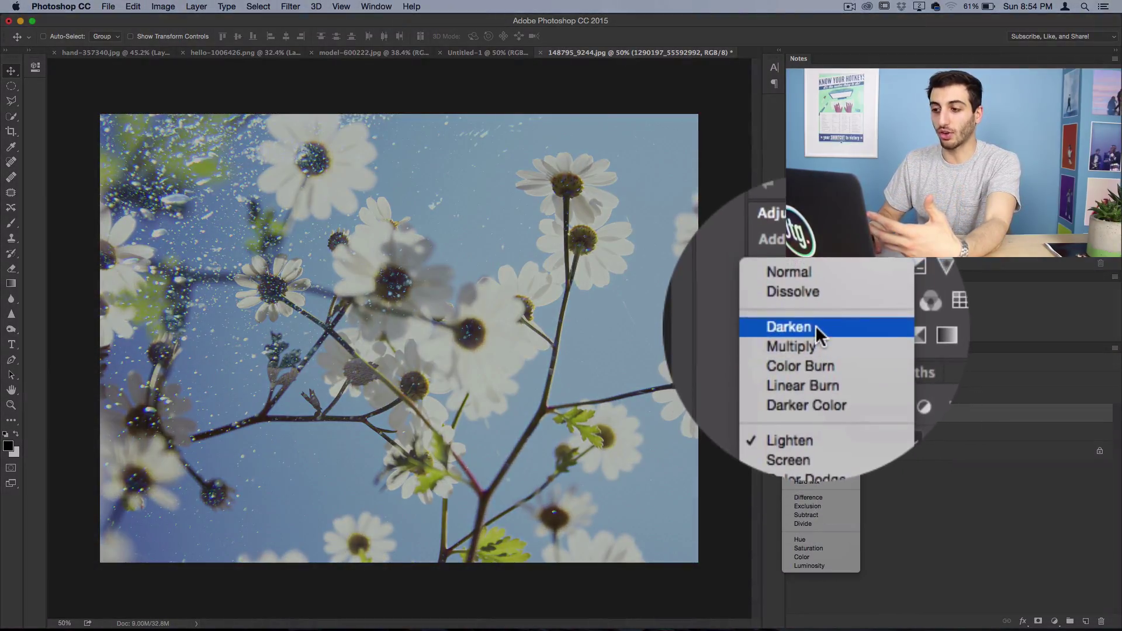
{"action": "left_click", "coordinate": [816, 327]}
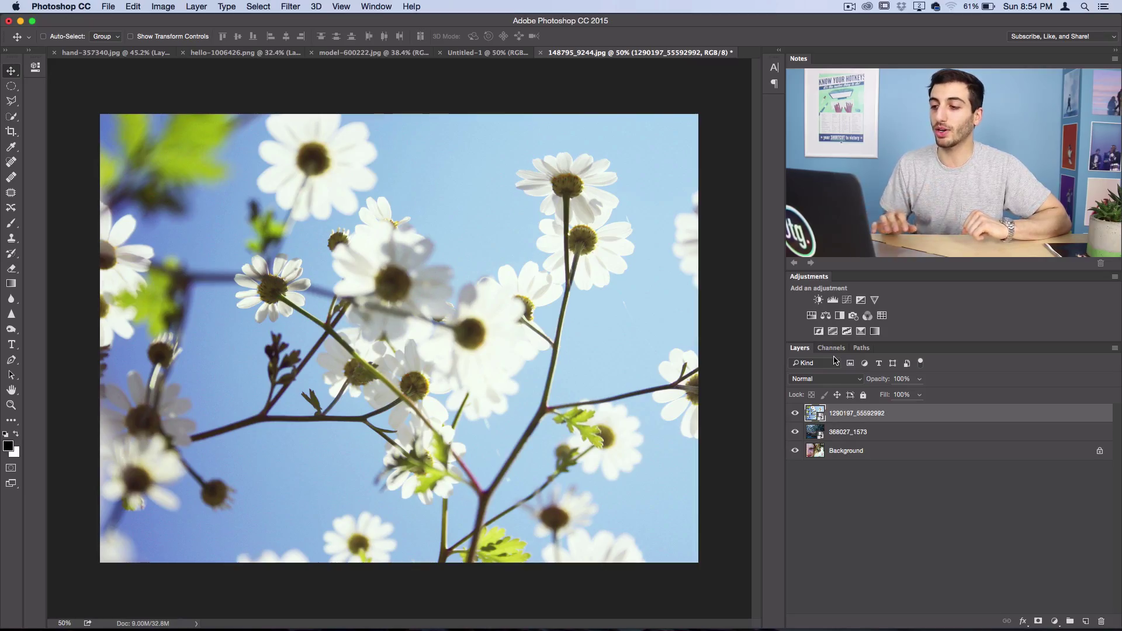
Step: Try the daisy layer at 71% and 46% opacity, ending at full opacity
{"action": "left_click", "coordinate": [919, 381]}
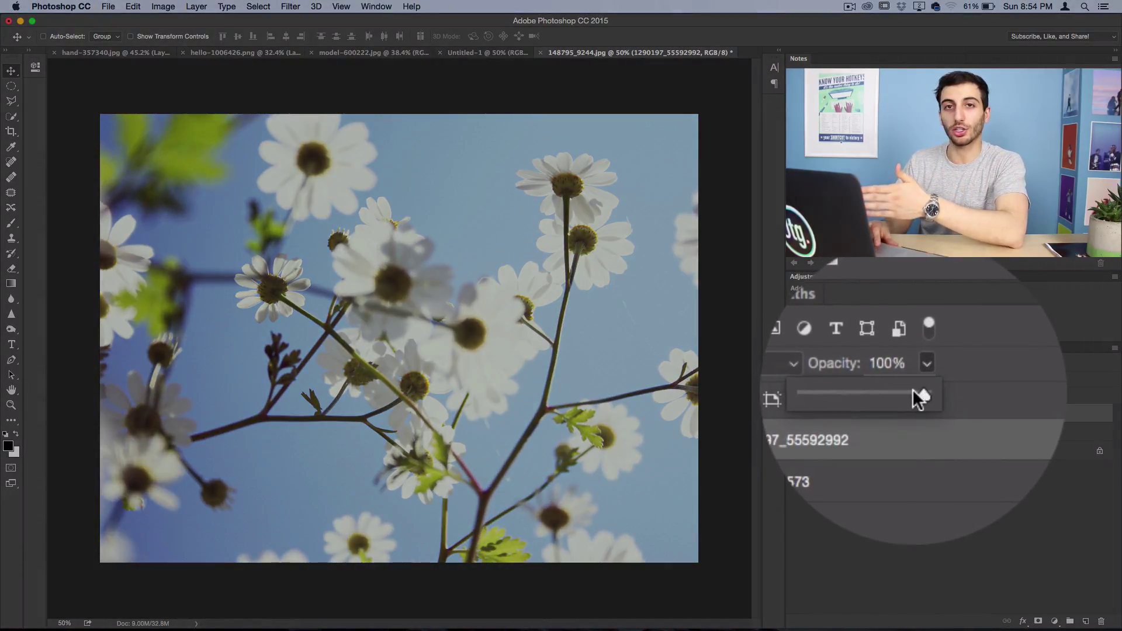
{"action": "left_click_drag", "start_coordinate": [918, 399], "coordinate": [787, 395]}
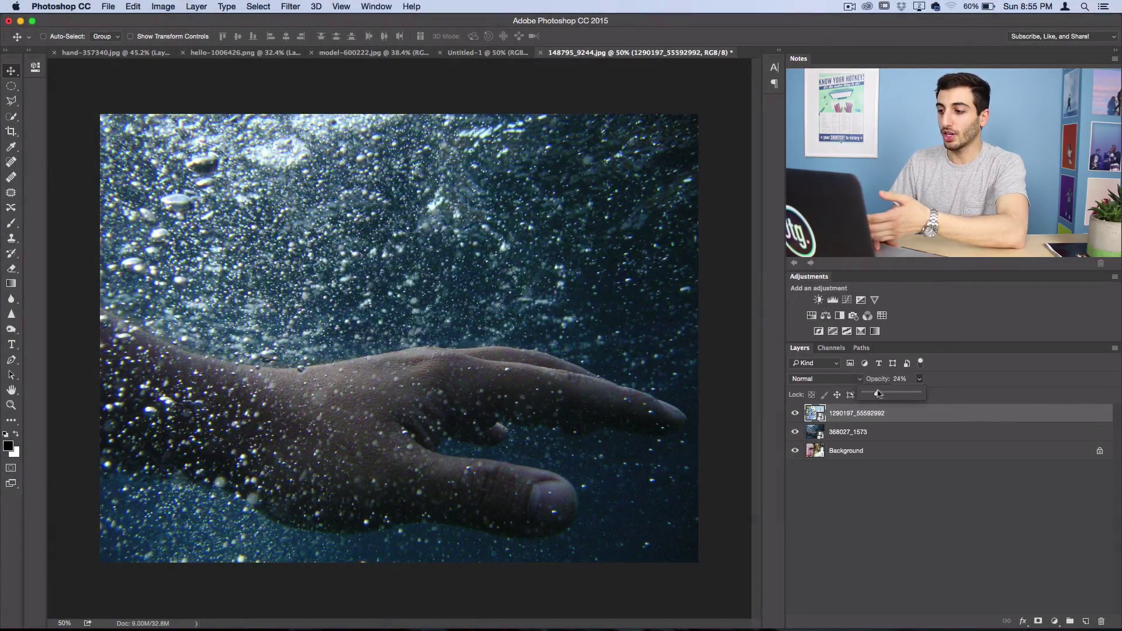
{"action": "left_click_drag", "start_coordinate": [879, 394], "coordinate": [986, 396]}
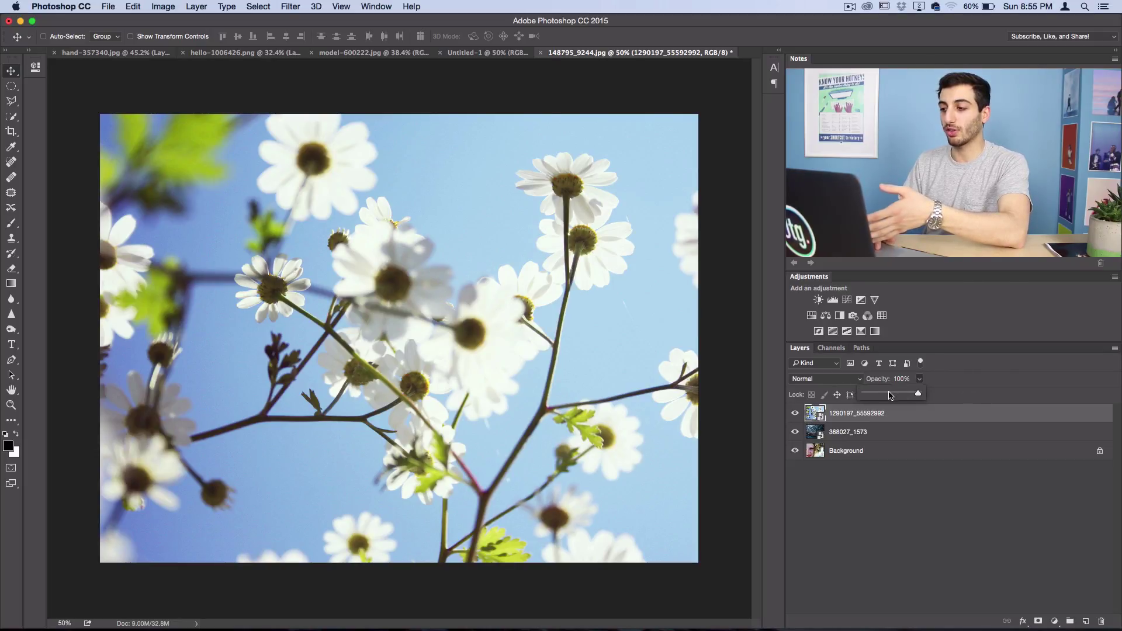
{"action": "left_click_drag", "start_coordinate": [917, 394], "coordinate": [890, 395]}
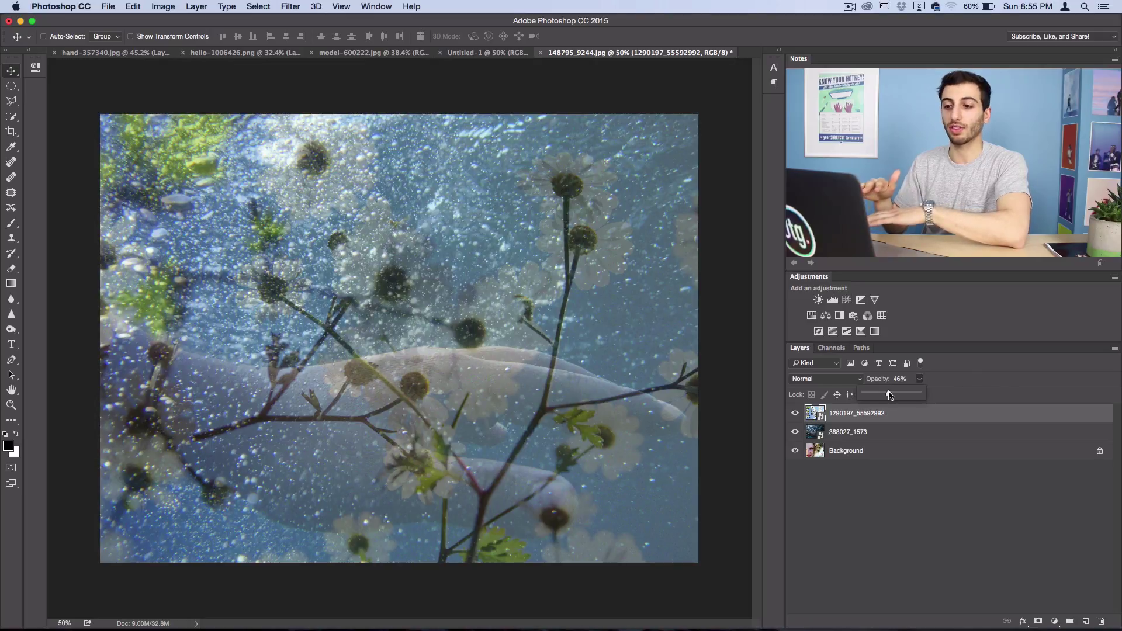
{"action": "left_click_drag", "start_coordinate": [890, 395], "coordinate": [986, 396]}
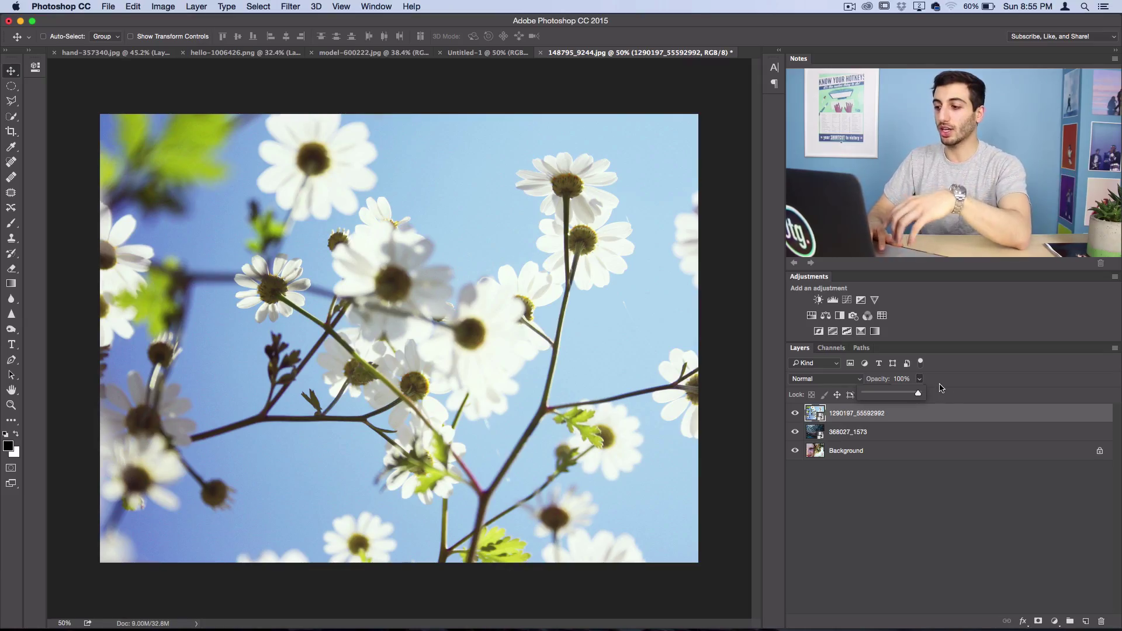
{"action": "left_click", "coordinate": [856, 413]}
Step: Add a Reveal All layer mask to the daisy layer via Layer > Layer Mask
{"action": "left_click", "coordinate": [796, 413]}
{"action": "left_click", "coordinate": [796, 414]}
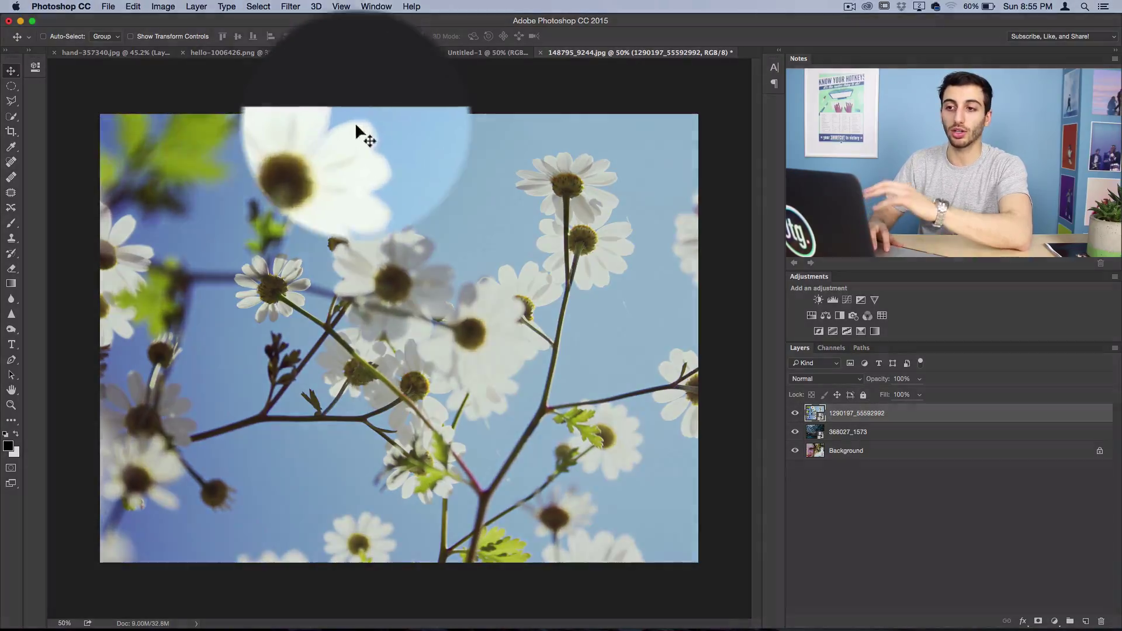
{"action": "left_click", "coordinate": [226, 6]}
{"action": "mouse_move", "coordinate": [197, 6]}
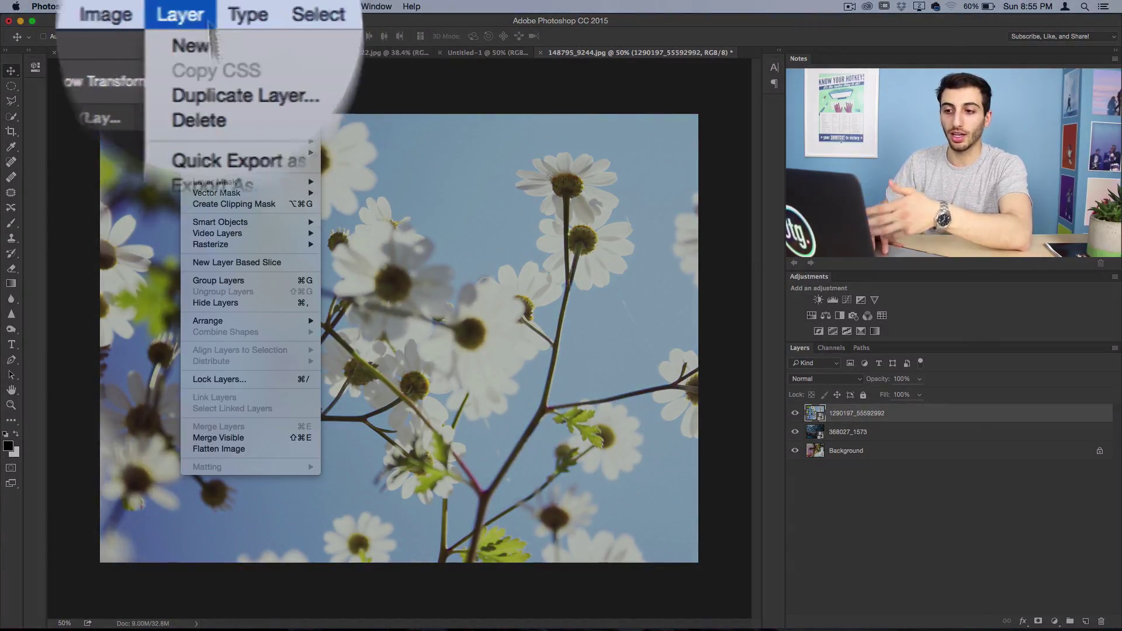
{"action": "mouse_move", "coordinate": [252, 181]}
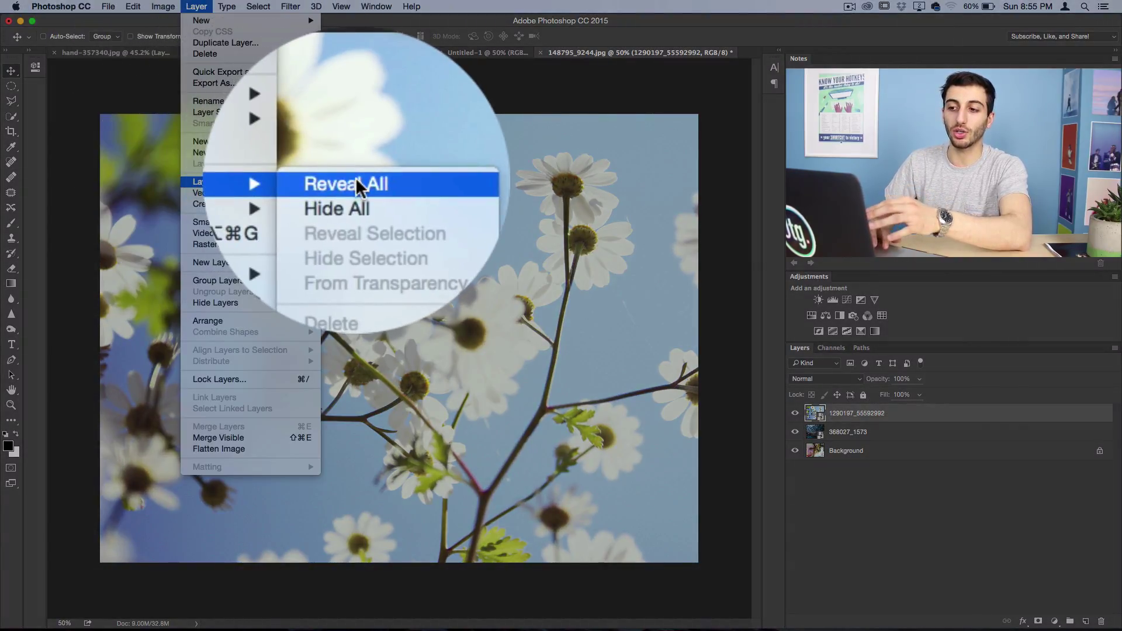
{"action": "left_click", "coordinate": [355, 178]}
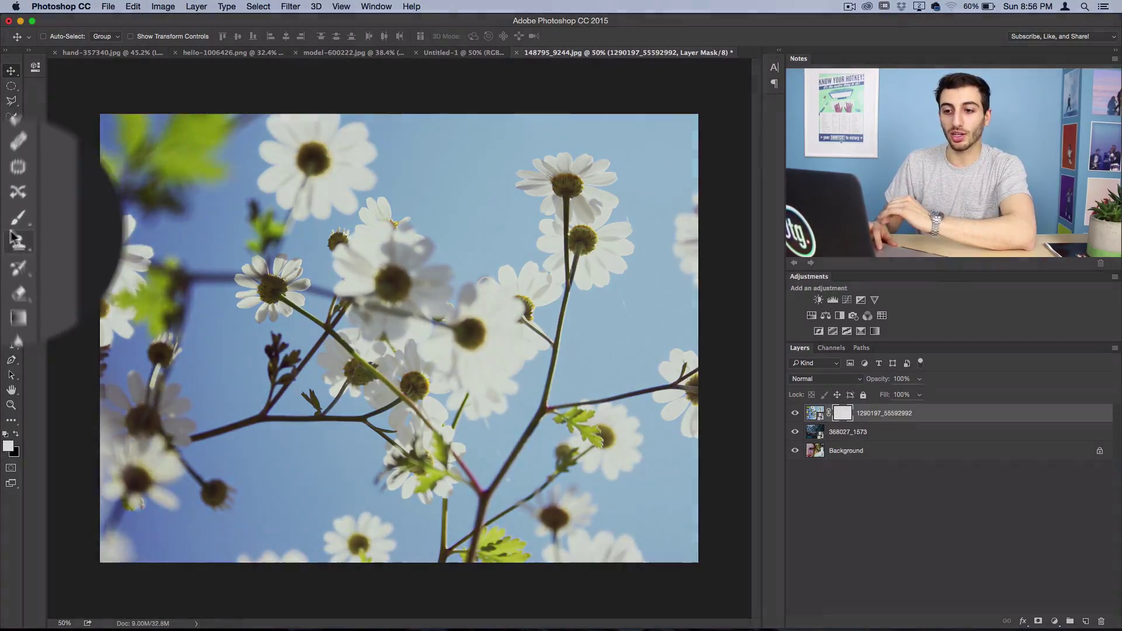
Step: Set up a 162 px brush with black foreground and fill the daisy mask white
{"action": "left_click", "coordinate": [11, 223]}
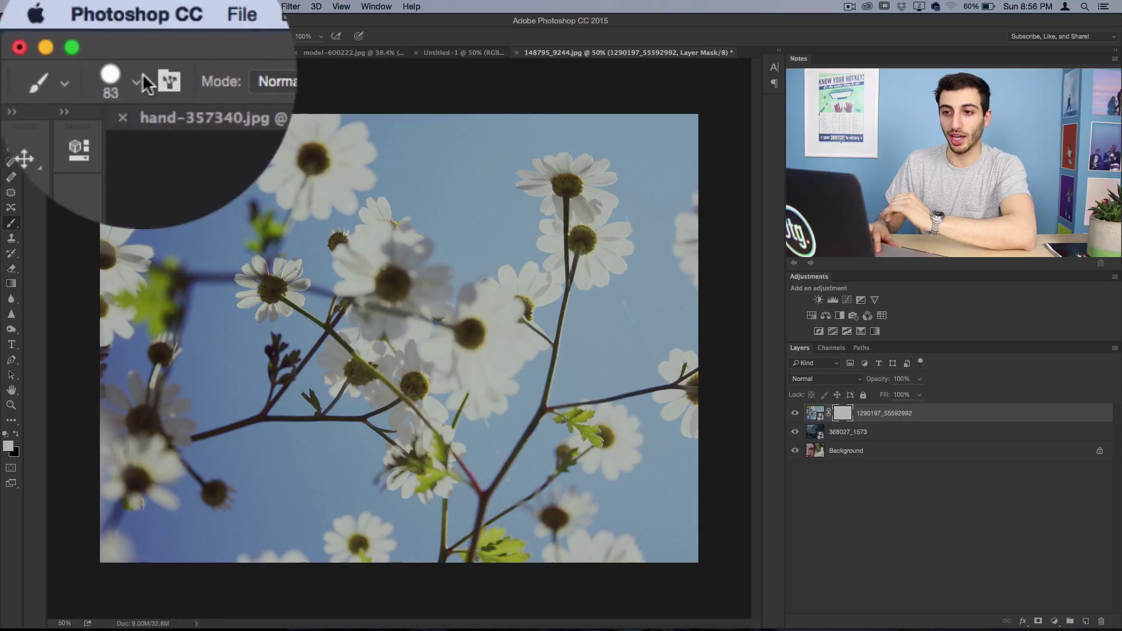
{"action": "left_click", "coordinate": [28, 36]}
{"action": "left_click_drag", "start_coordinate": [152, 152], "coordinate": [157, 153]}
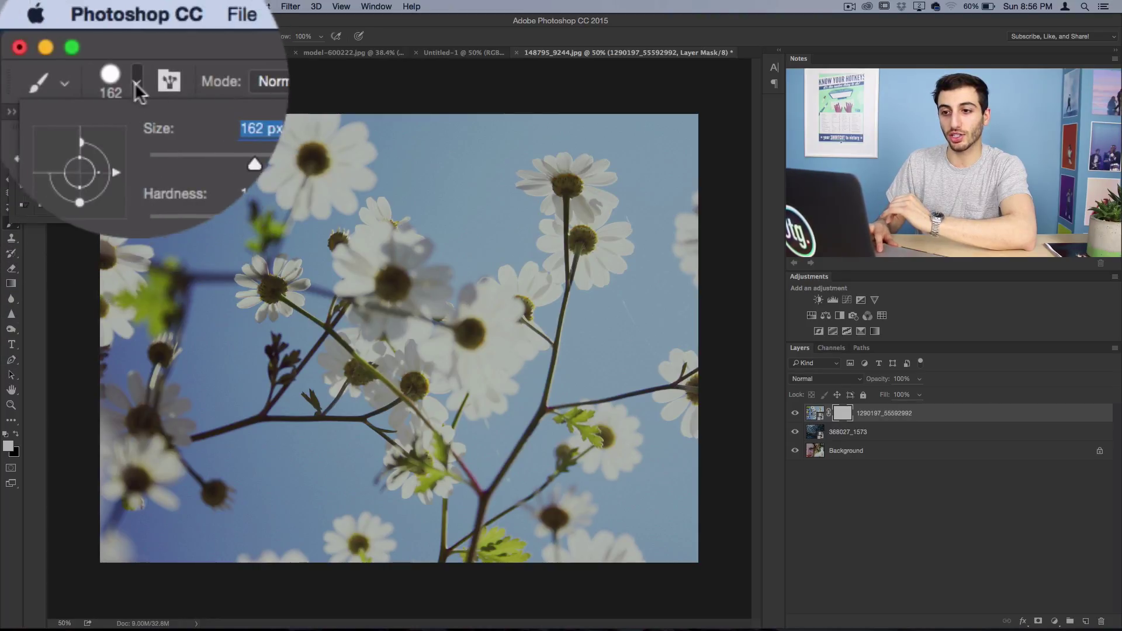
{"action": "key", "text": "Return"}
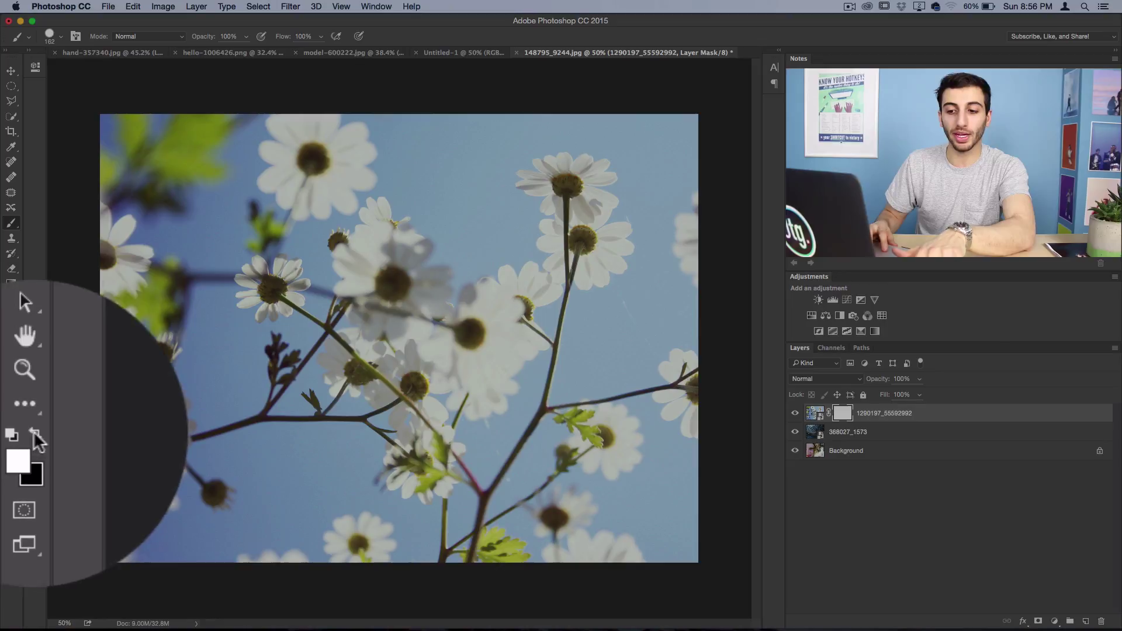
{"action": "left_click", "coordinate": [16, 434]}
{"action": "key", "text": "super+BackSpace"}
Step: Paint four round mask windows: two at 500 px, one at 300 px, one at 200 px
{"action": "key", "text": "bracketright"}
{"action": "key", "text": "bracketright"}
{"action": "key", "text": "bracketright"}
{"action": "key", "text": "bracketright"}
{"action": "key", "text": "bracketright"}
{"action": "key", "text": "bracketright"}
{"action": "key", "text": "bracketright"}
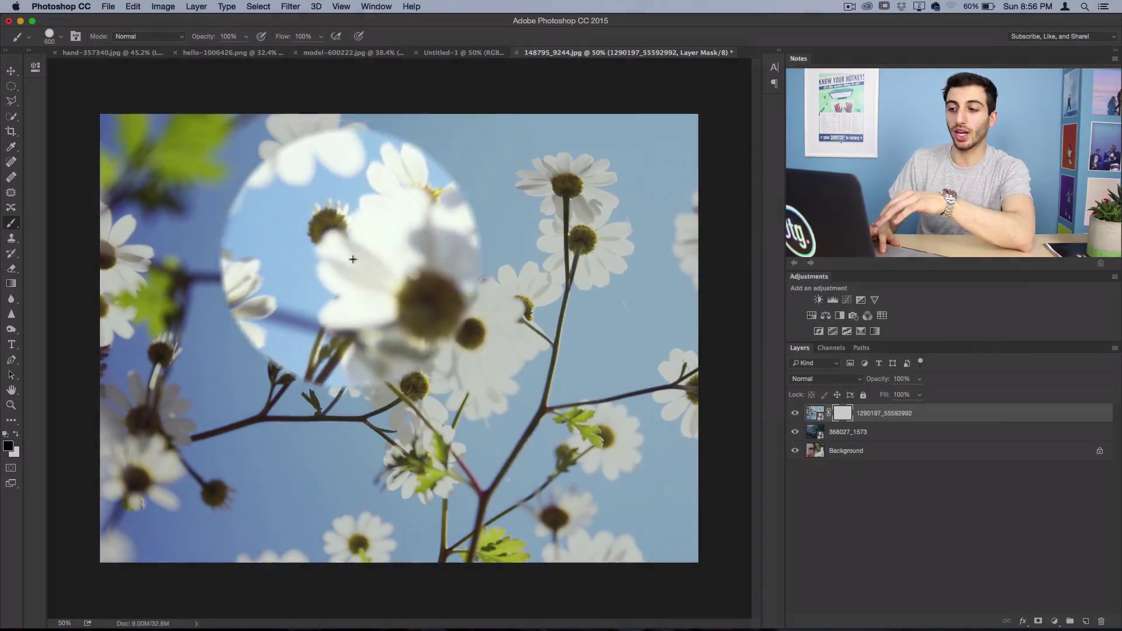
{"action": "key", "text": "bracketleft"}
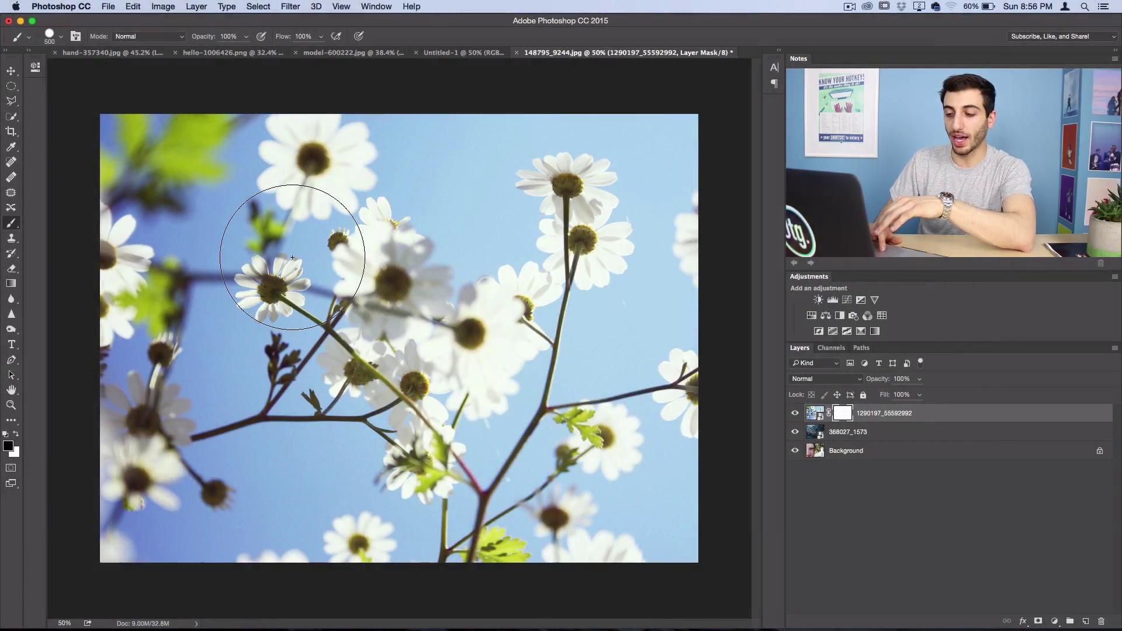
{"action": "left_click", "coordinate": [291, 257]}
{"action": "left_click", "coordinate": [494, 404]}
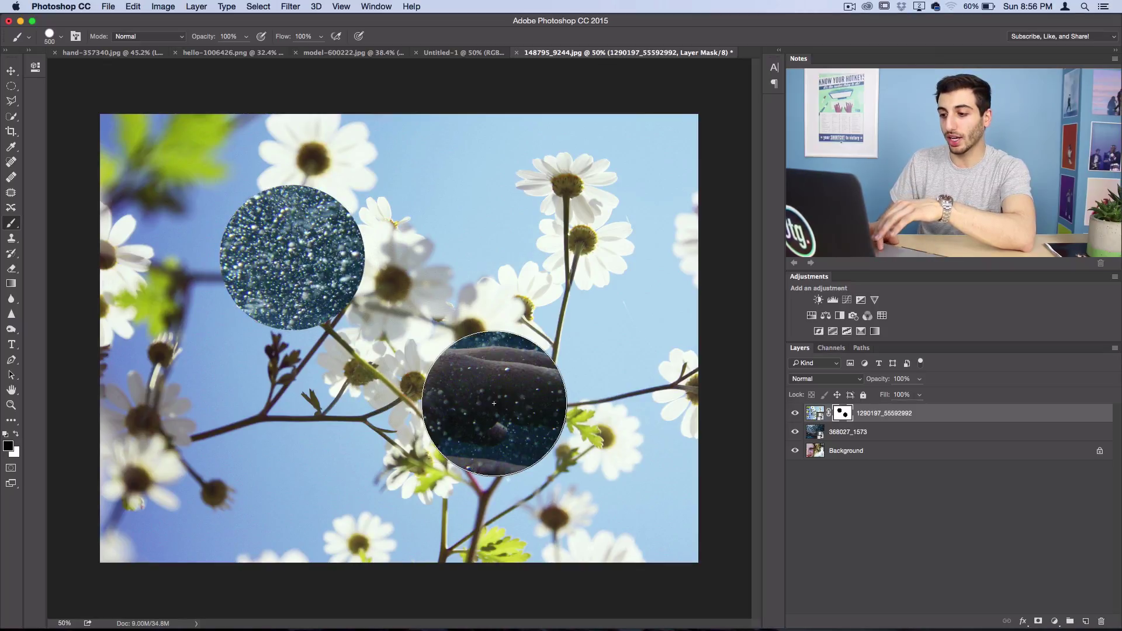
{"action": "key", "text": "bracketleft"}
{"action": "key", "text": "bracketleft"}
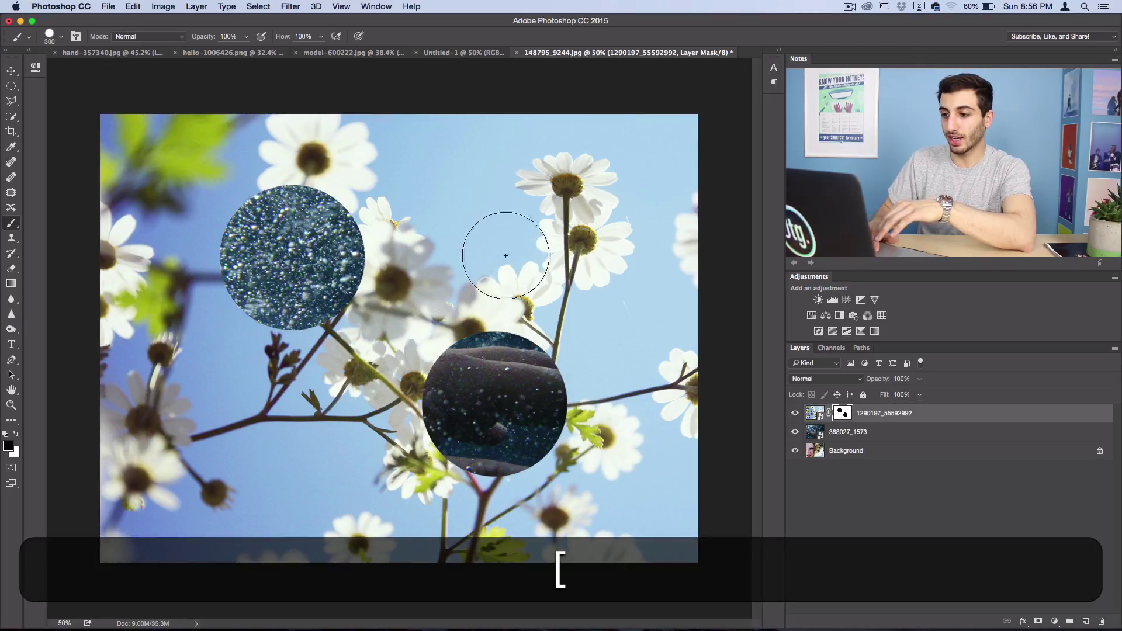
{"action": "left_click", "coordinate": [474, 252]}
{"action": "key", "text": "bracketleft"}
{"action": "key", "text": "bracketleft"}
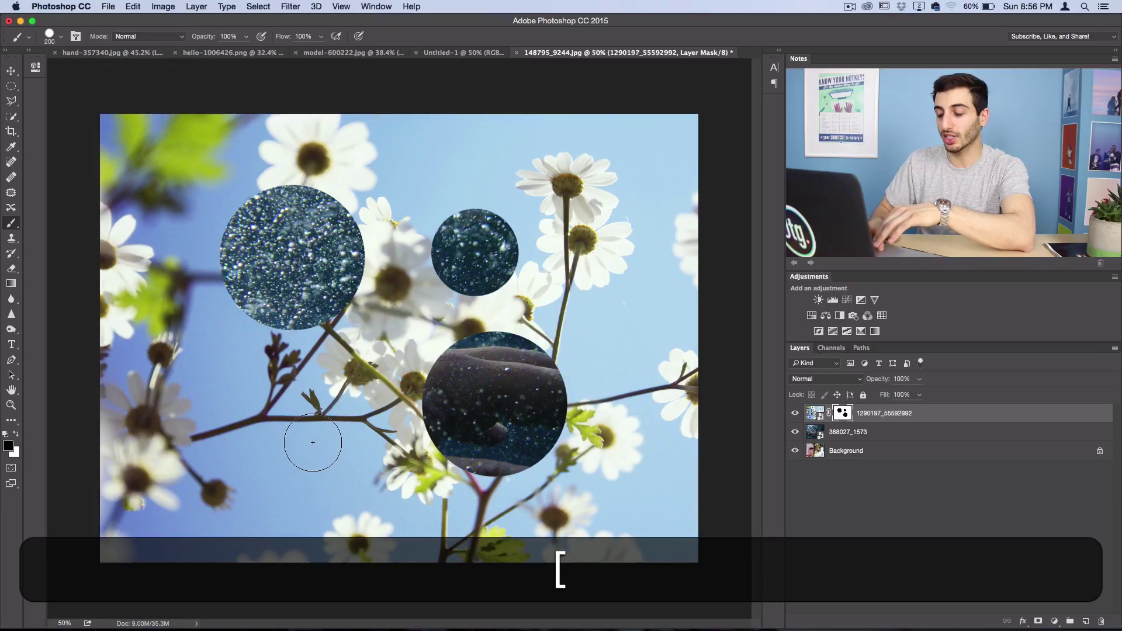
{"action": "left_click", "coordinate": [312, 442]}
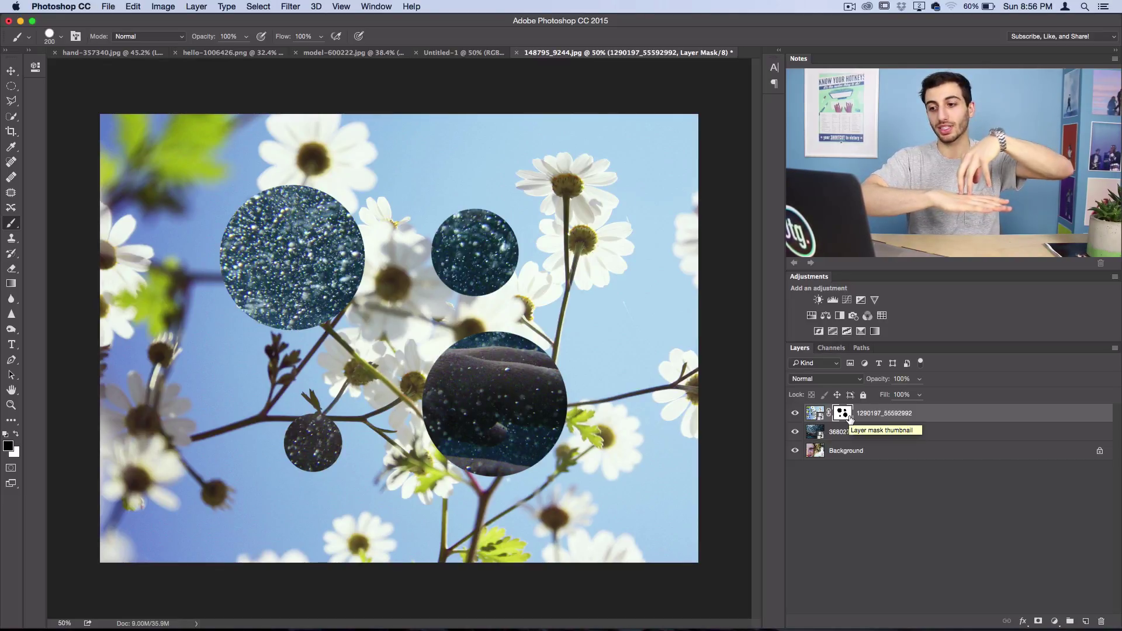
Step: Lower the bubbles layer 368027_1573 to 49% opacity, then select the daisy layer 1290197_55592992
{"action": "left_click", "coordinate": [837, 434]}
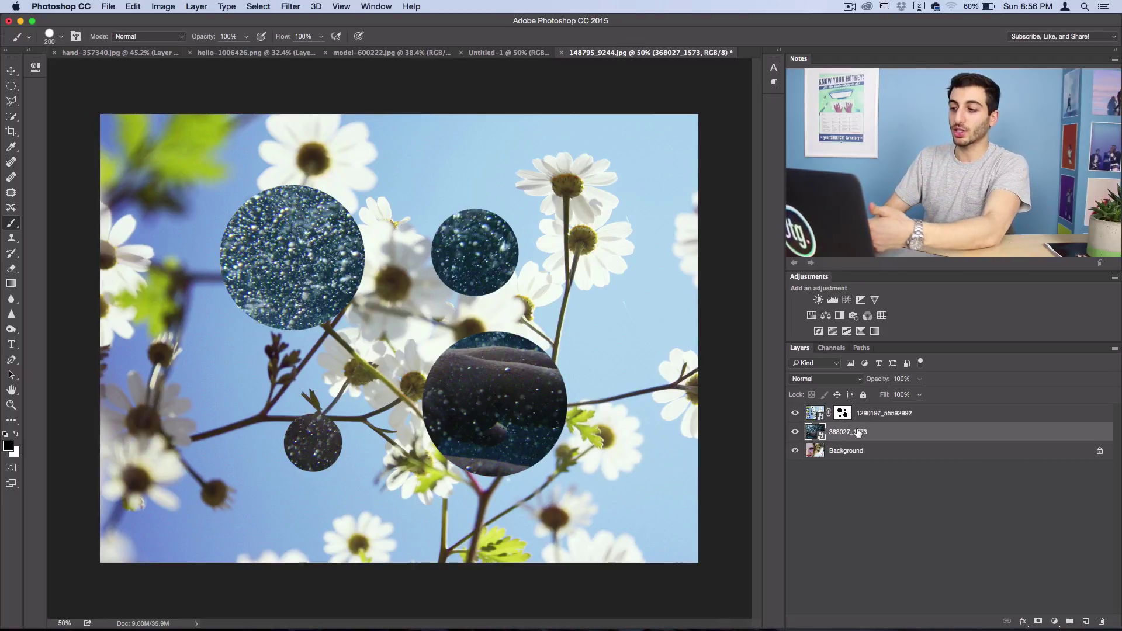
{"action": "left_click", "coordinate": [797, 431]}
{"action": "left_click", "coordinate": [797, 433]}
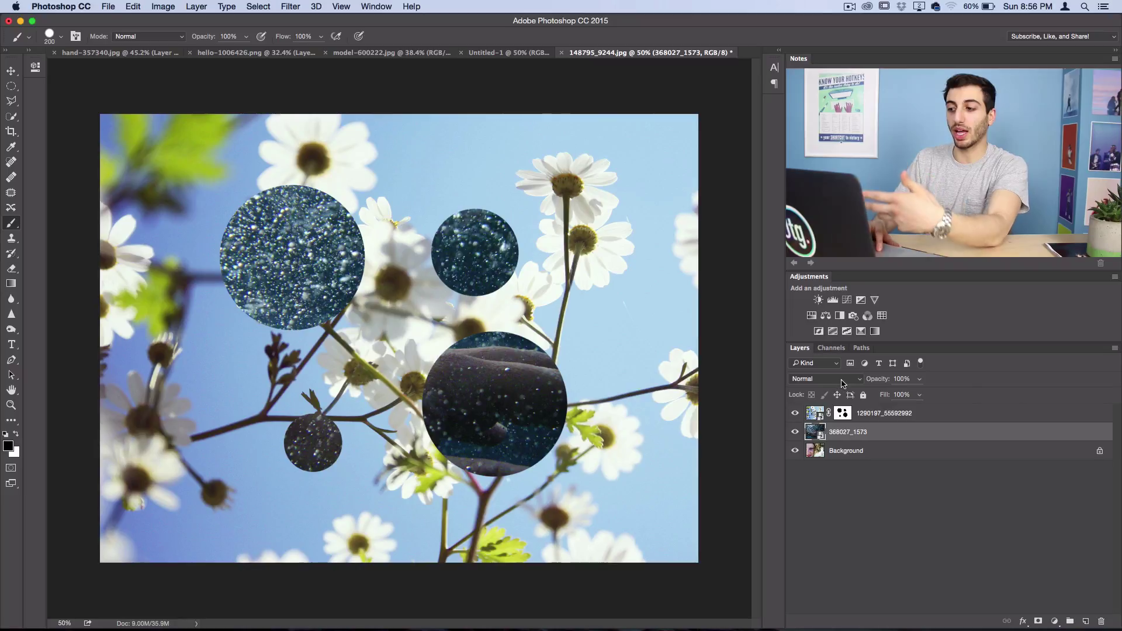
{"action": "left_click", "coordinate": [919, 378]}
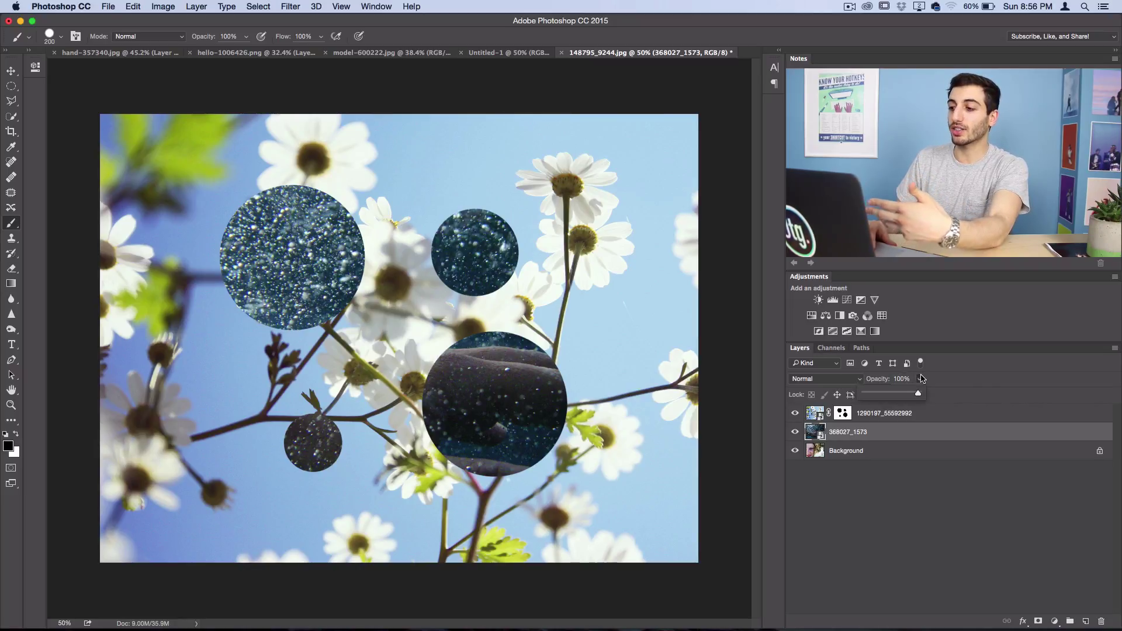
{"action": "left_click_drag", "start_coordinate": [920, 393], "coordinate": [890, 393]}
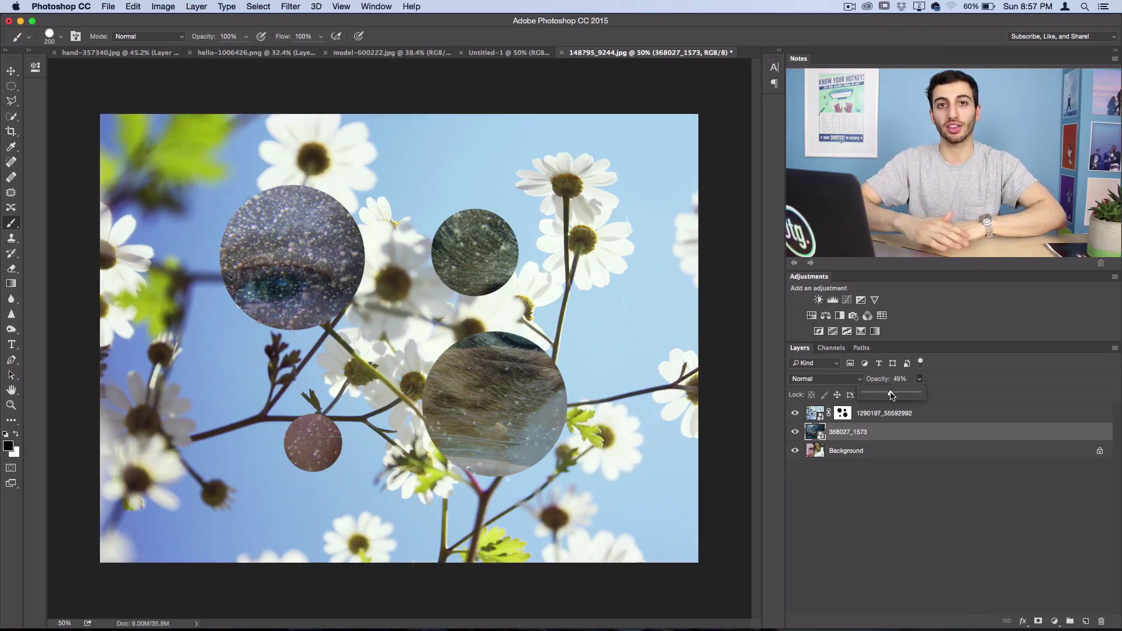
{"action": "left_click", "coordinate": [876, 413]}
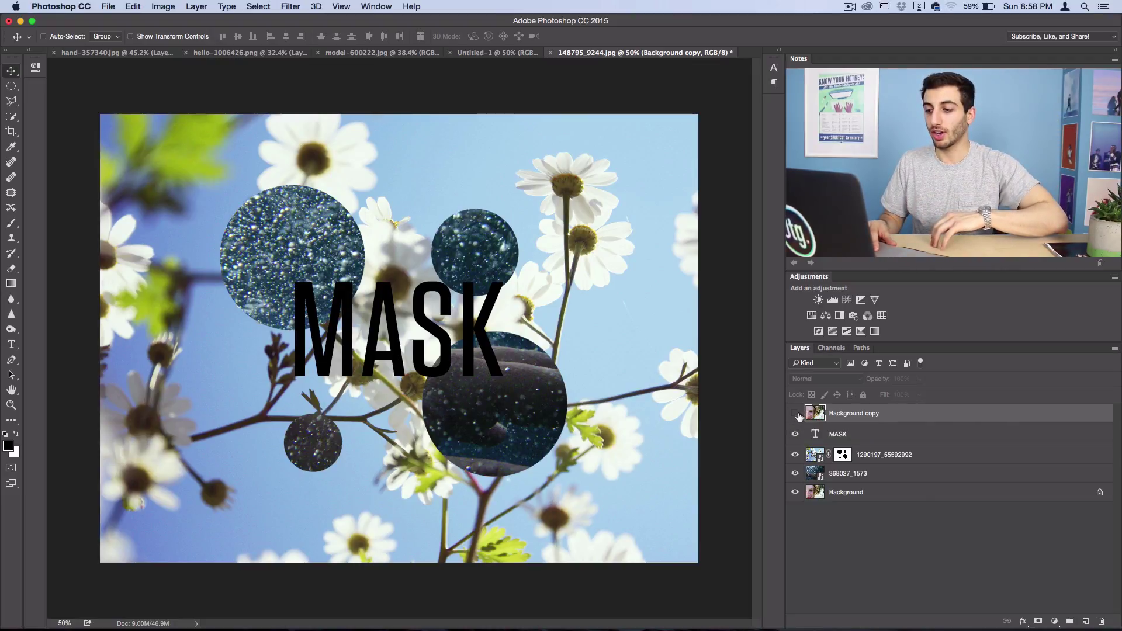
Step: Show the Background copy photo and clip it to the MASK text with Create Clipping Mask
{"action": "left_click", "coordinate": [795, 433]}
{"action": "left_click", "coordinate": [796, 433]}
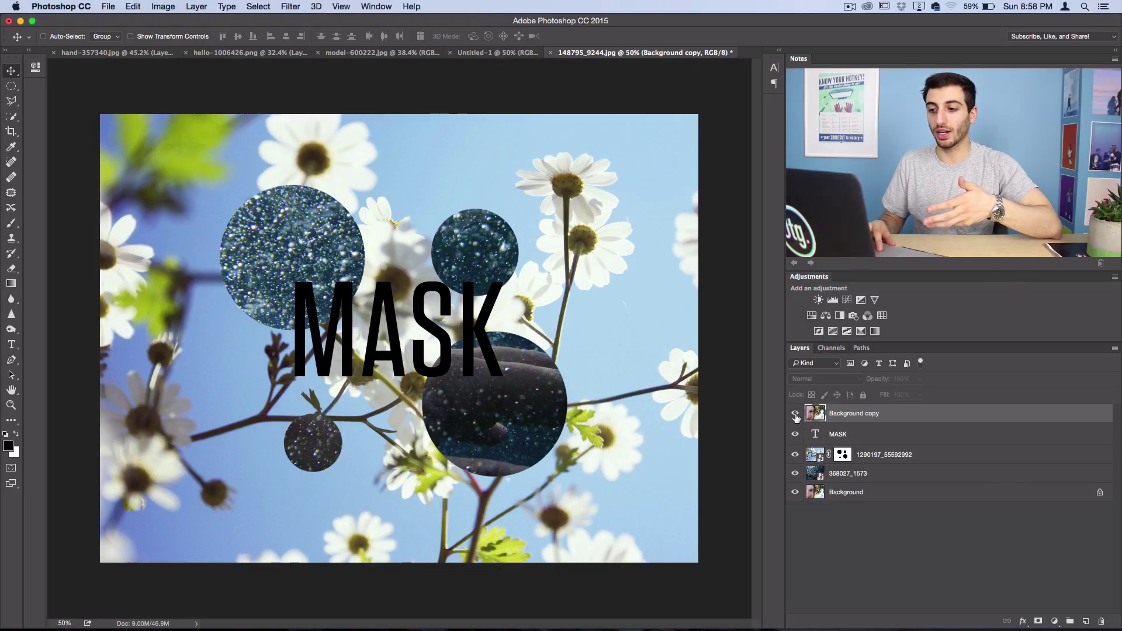
{"action": "left_click", "coordinate": [795, 415]}
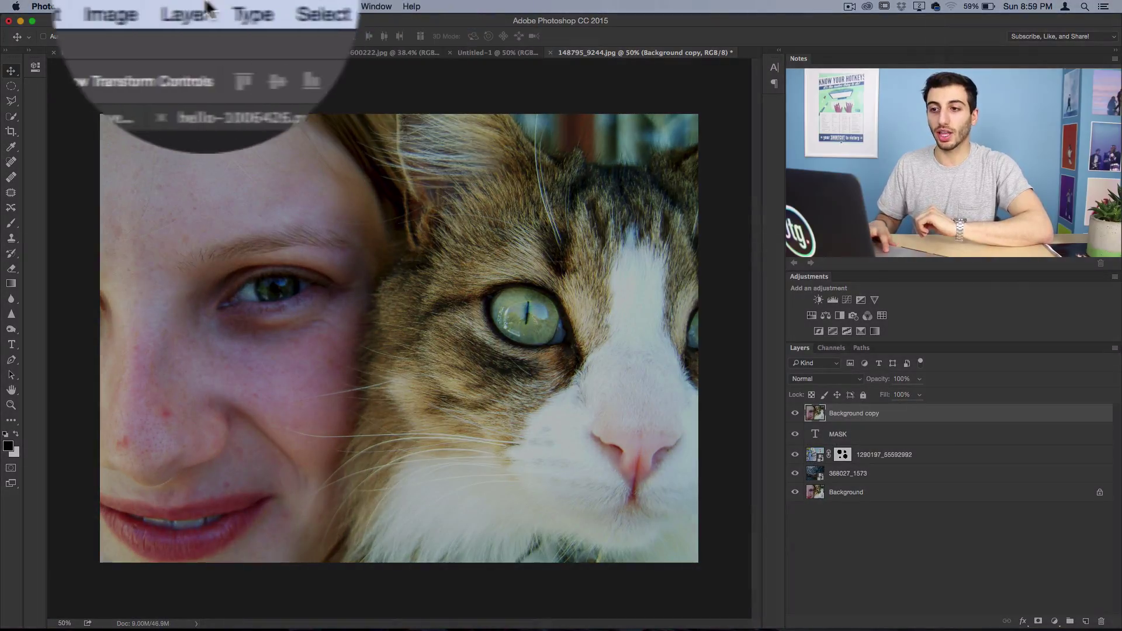
{"action": "left_click", "coordinate": [196, 6]}
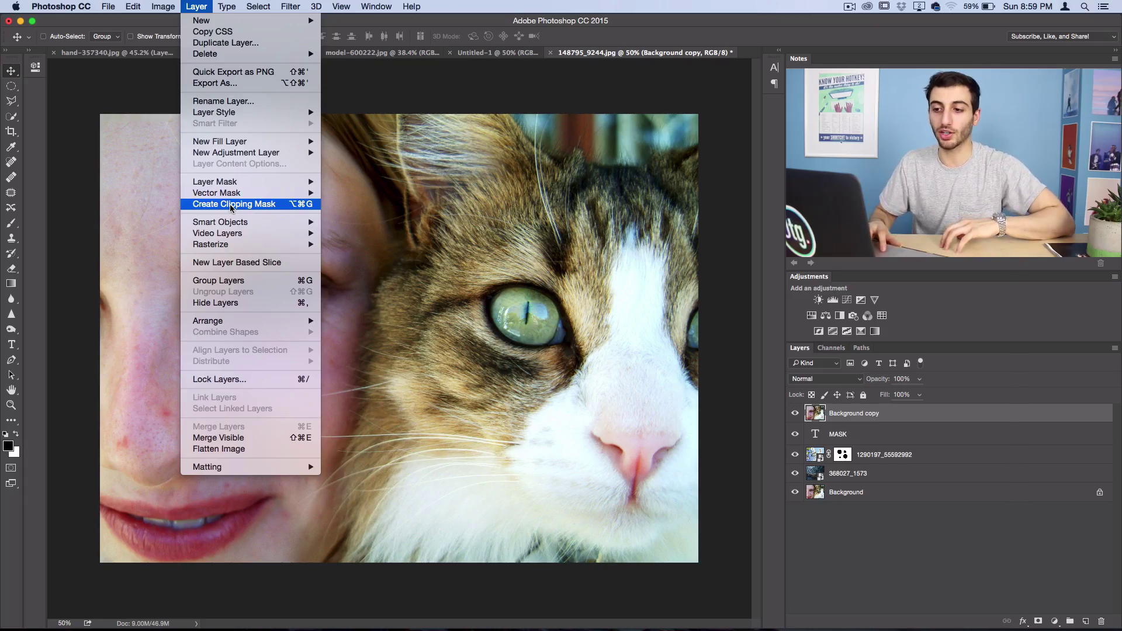
{"action": "left_click", "coordinate": [231, 206]}
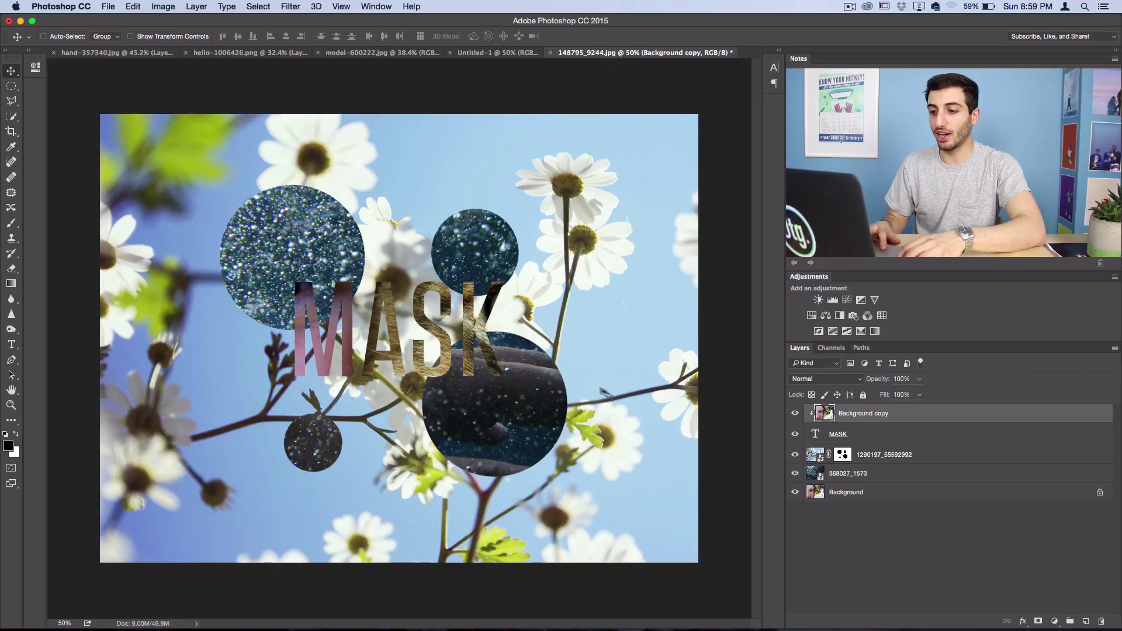
Step: Move the face-and-cat photo to sit nicely inside the MASK letters
{"action": "left_click_drag", "start_coordinate": [523, 365], "coordinate": [601, 413]}
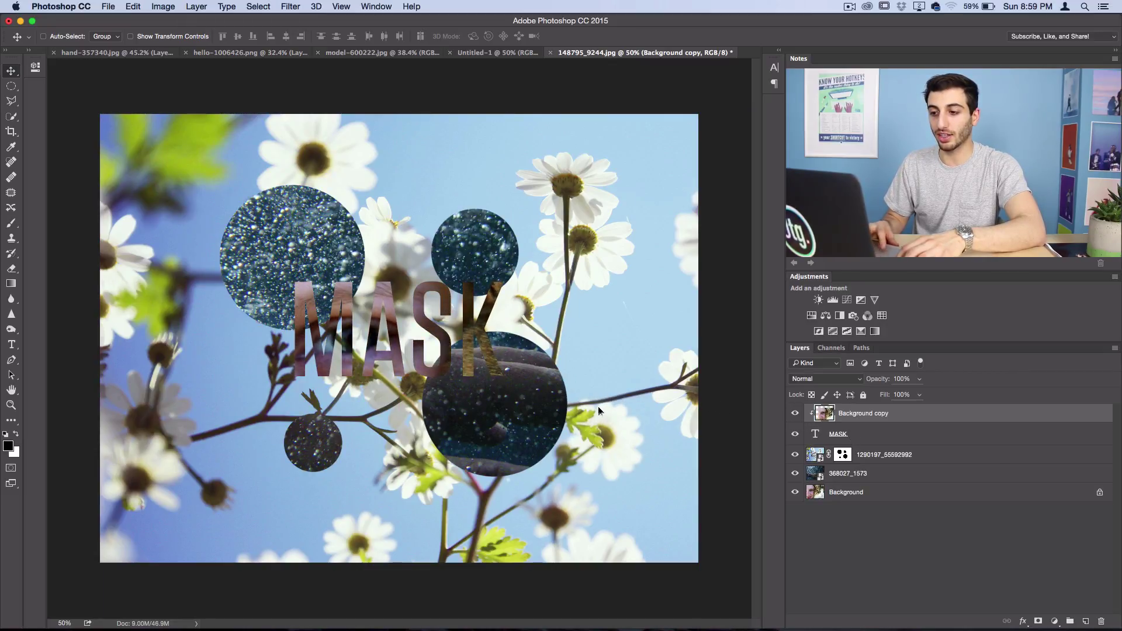
{"action": "left_click", "coordinate": [795, 435]}
{"action": "left_click", "coordinate": [795, 434]}
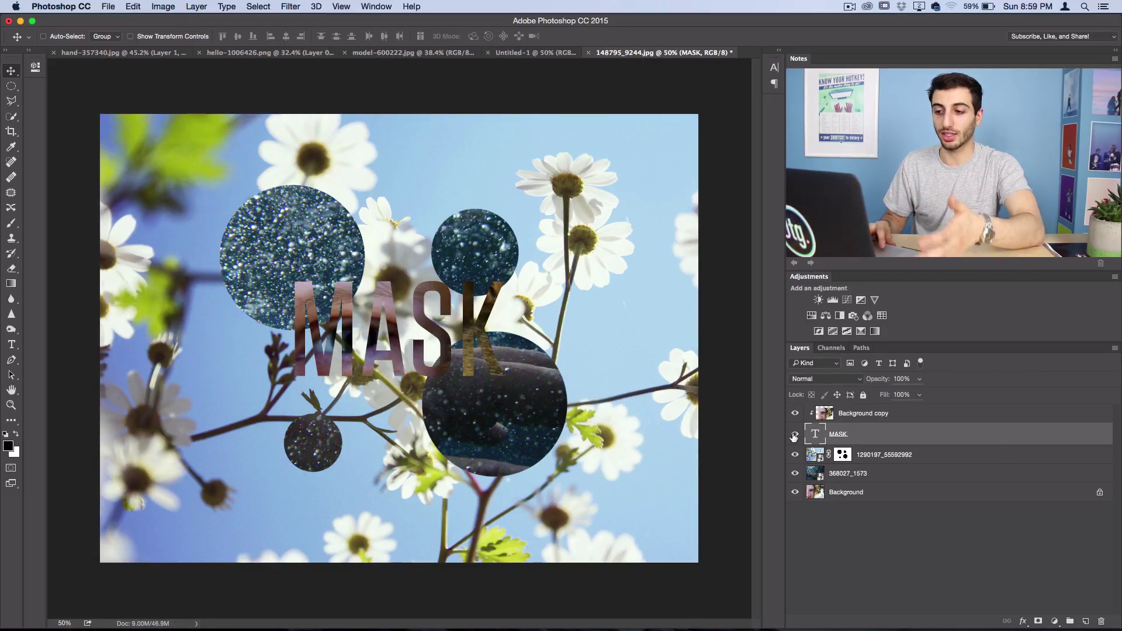